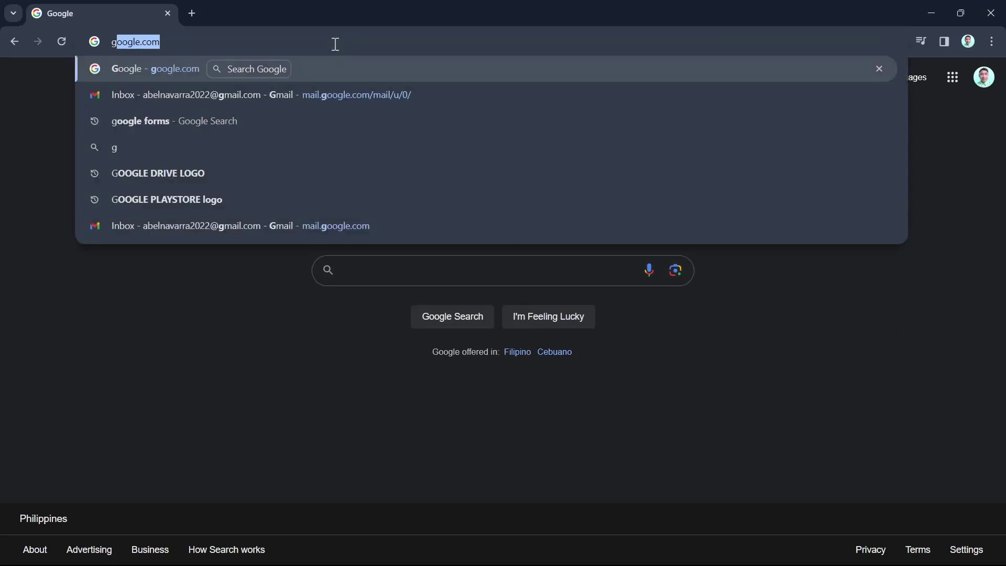
pyautogui.write('oogle form')
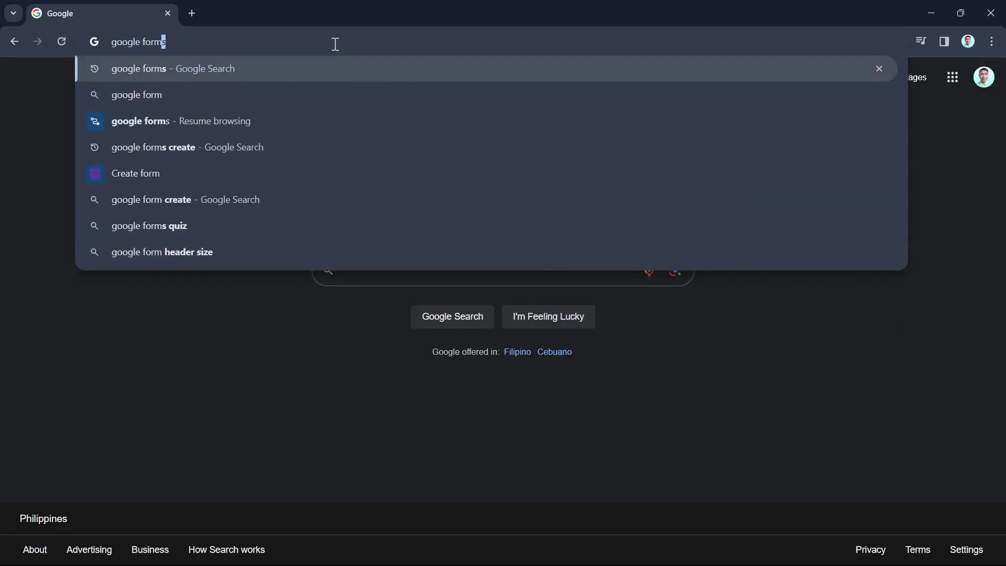
# Search Chrome for 'google forms' and open the Google Forms: Online Form Creator page
pyautogui.click(317, 63)
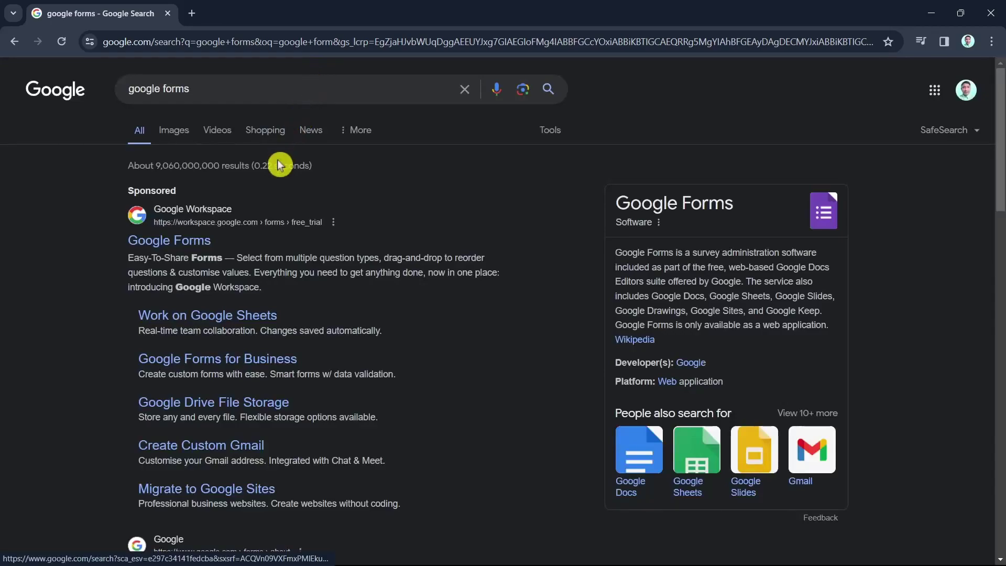
pyautogui.scroll(-1, 241, 361)
pyautogui.scroll(-1, 242, 361)
pyautogui.click(230, 464)
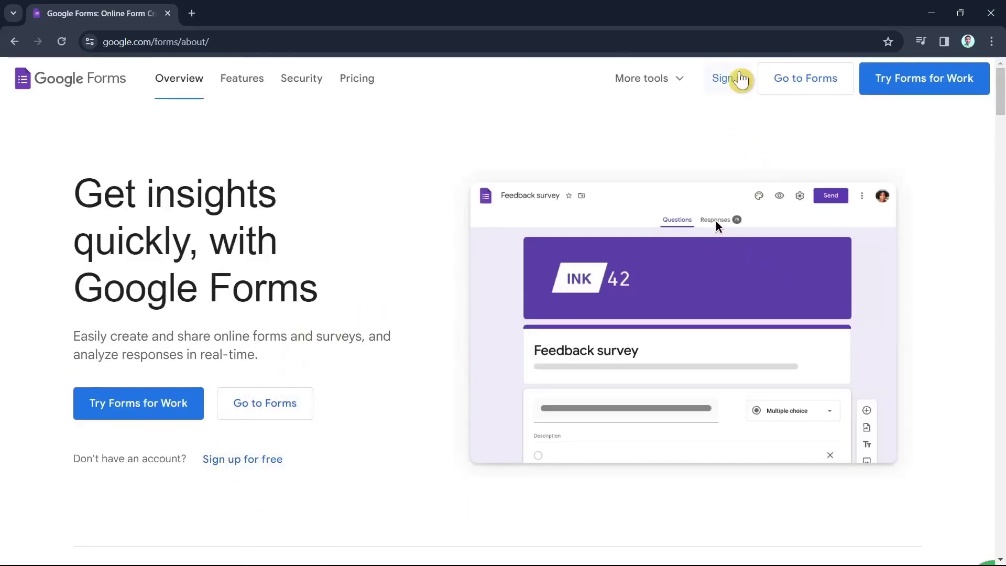
# Sign in from the about page to reach the Forms home with recent forms
pyautogui.click(729, 79)
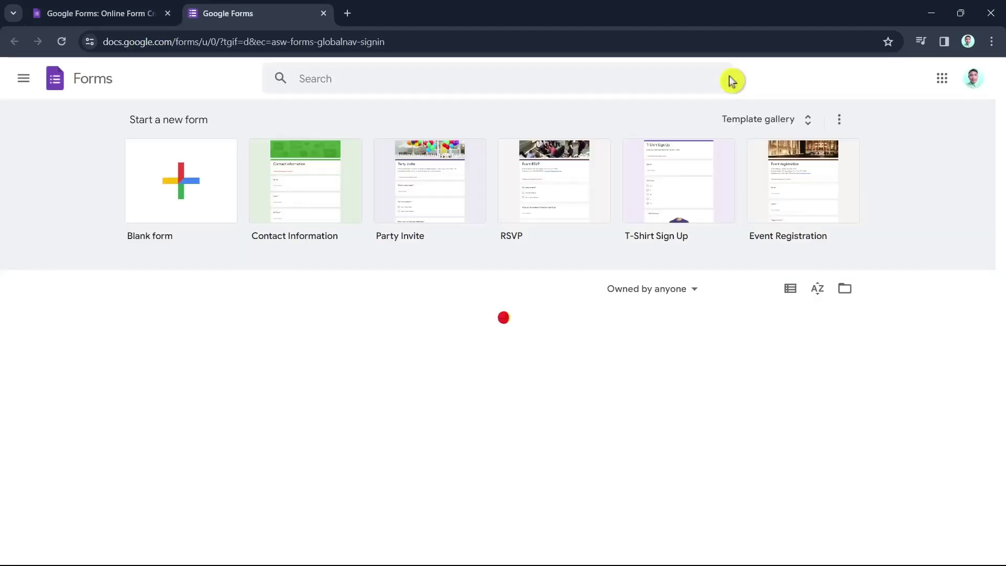
pyautogui.scroll(-2, 910, 420)
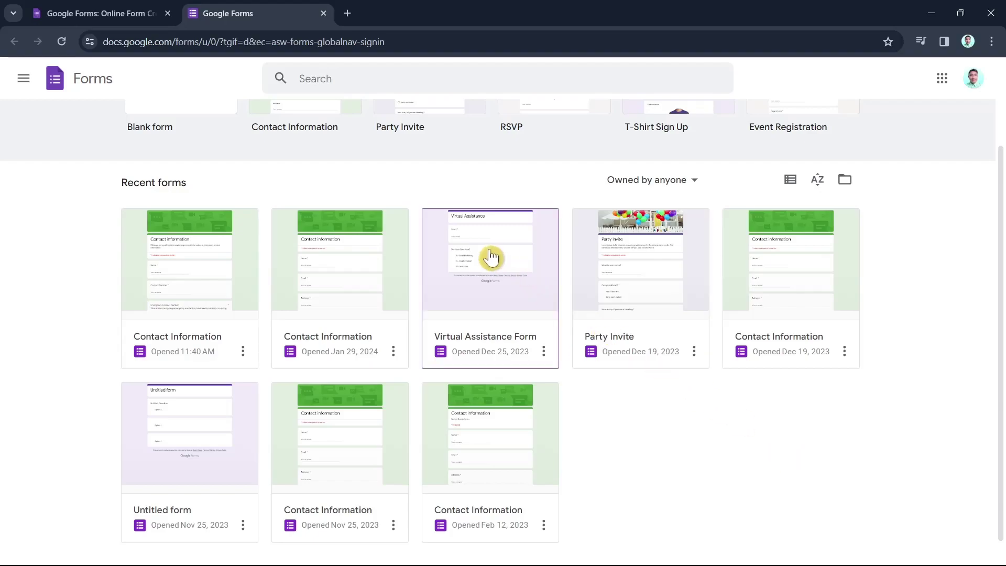
# Open the Virtual Assistance Form, review its Services (per hour) options, and bring up Send
pyautogui.click(472, 255)
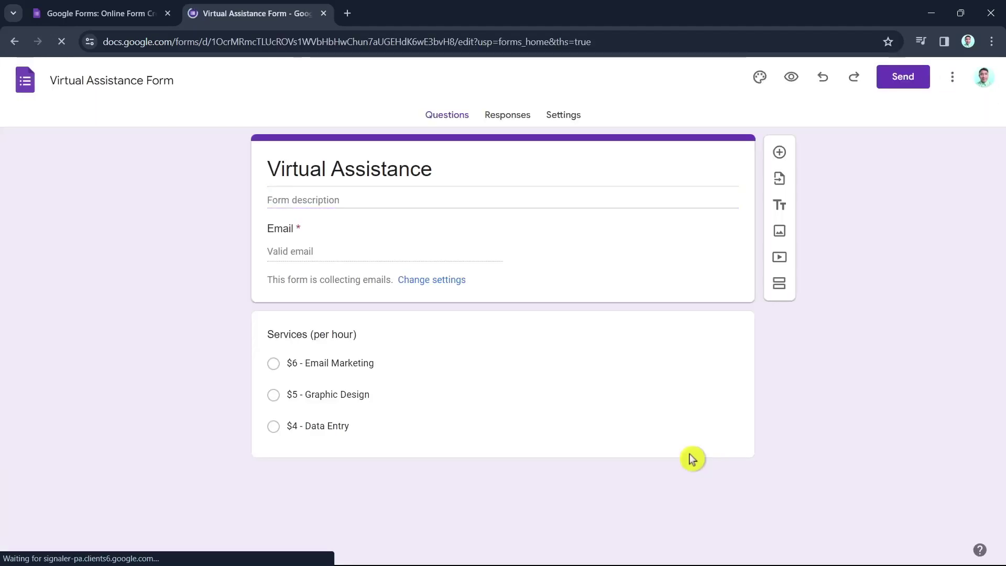
pyautogui.click(721, 330)
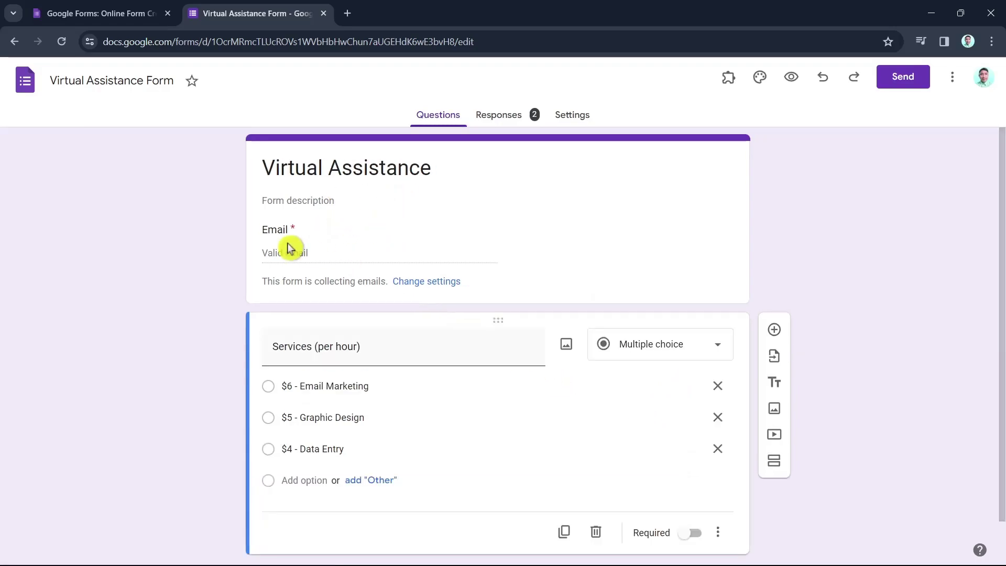
pyautogui.scroll(-1, 631, 456)
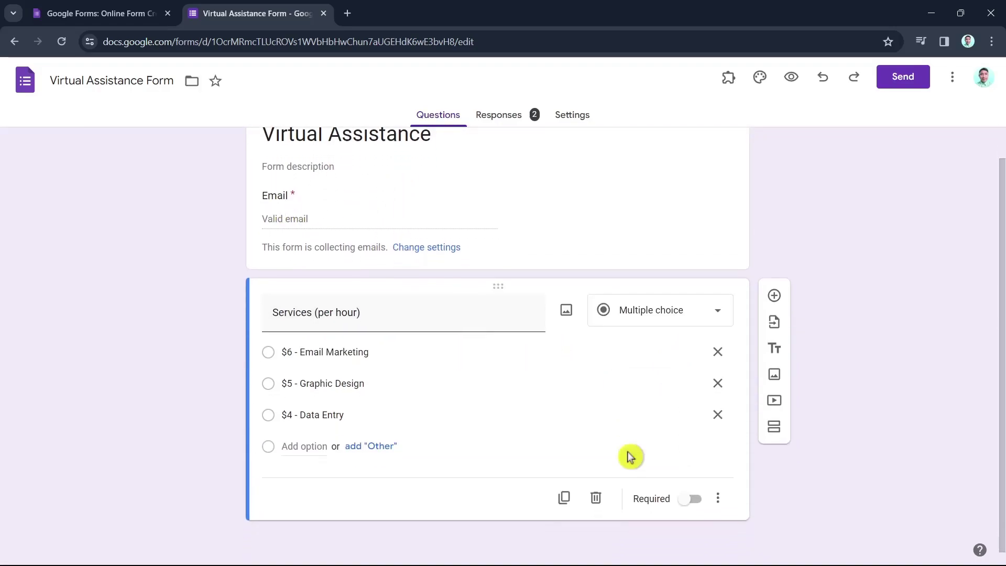
pyautogui.scroll(1, 498, 471)
pyautogui.moveTo(313, 449)
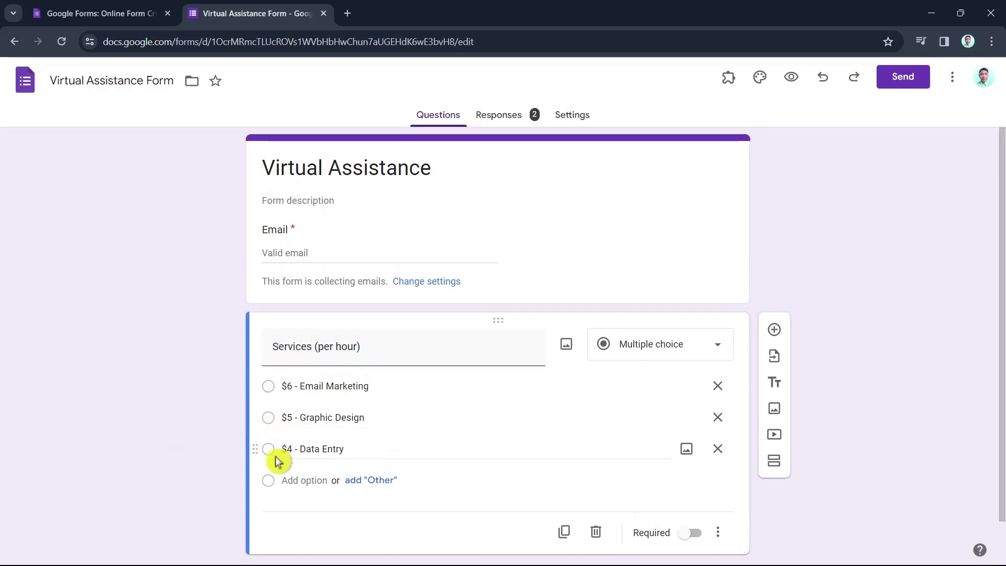
pyautogui.click(269, 388)
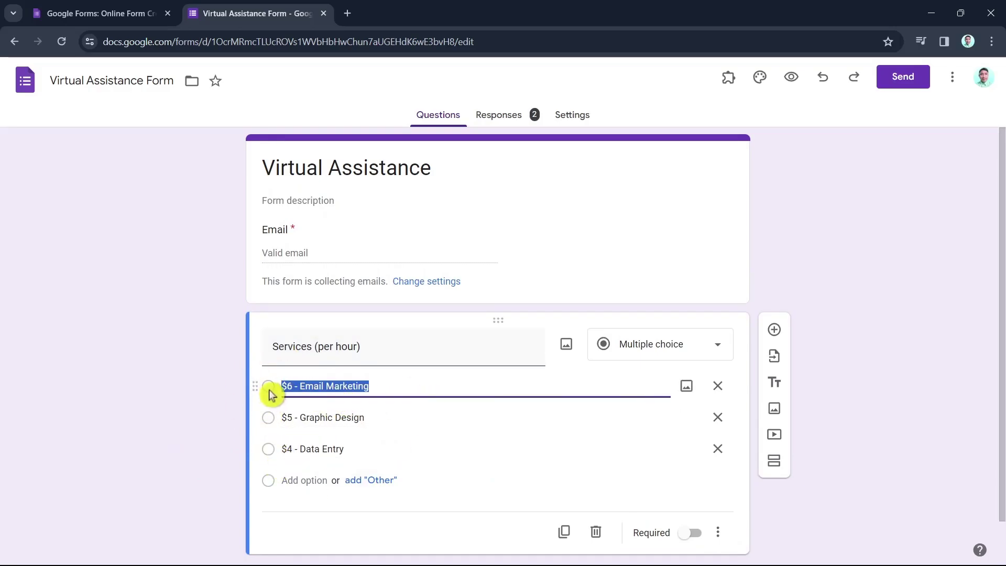
pyautogui.click(292, 417)
pyautogui.click(351, 450)
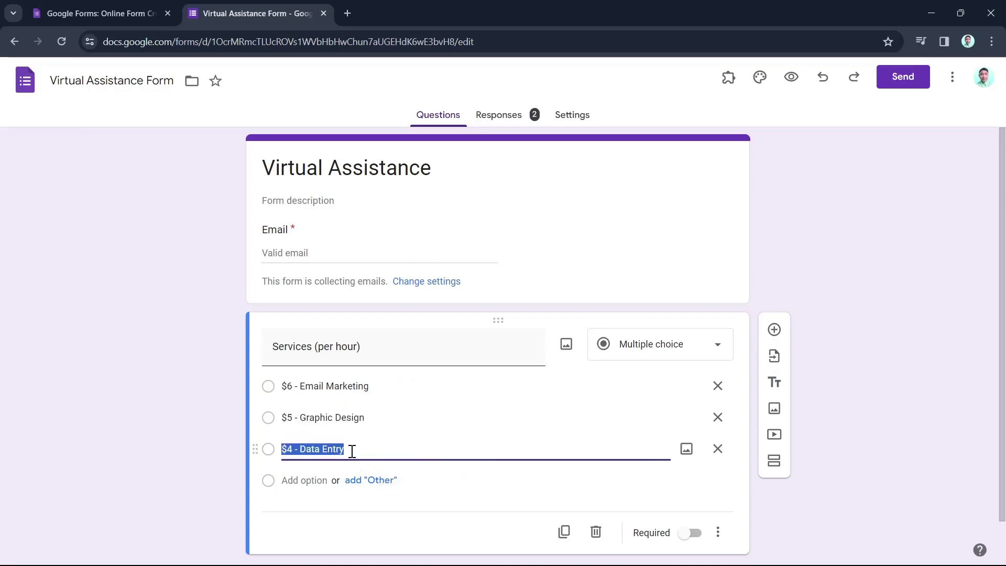
pyautogui.click(868, 527)
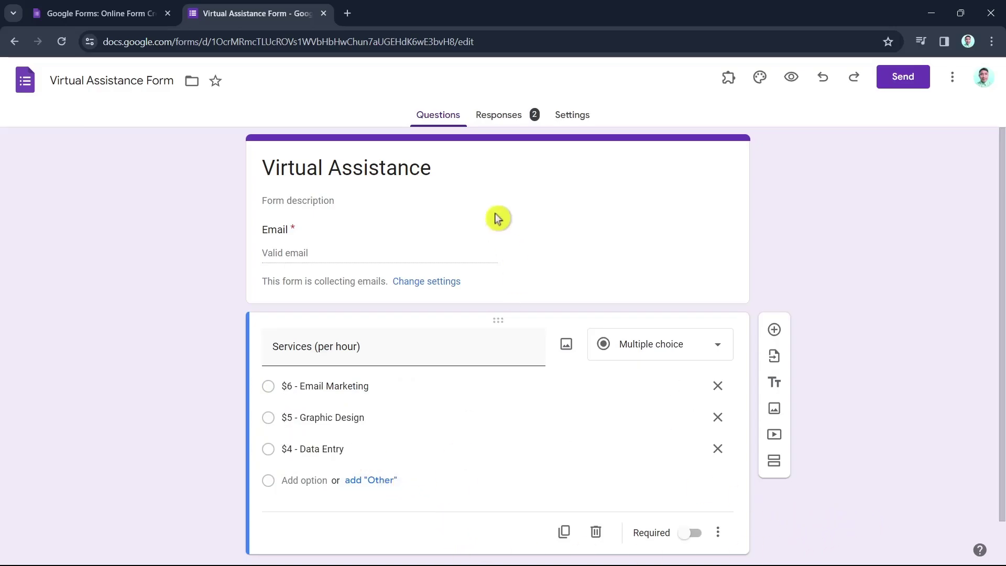
pyautogui.moveTo(269, 386)
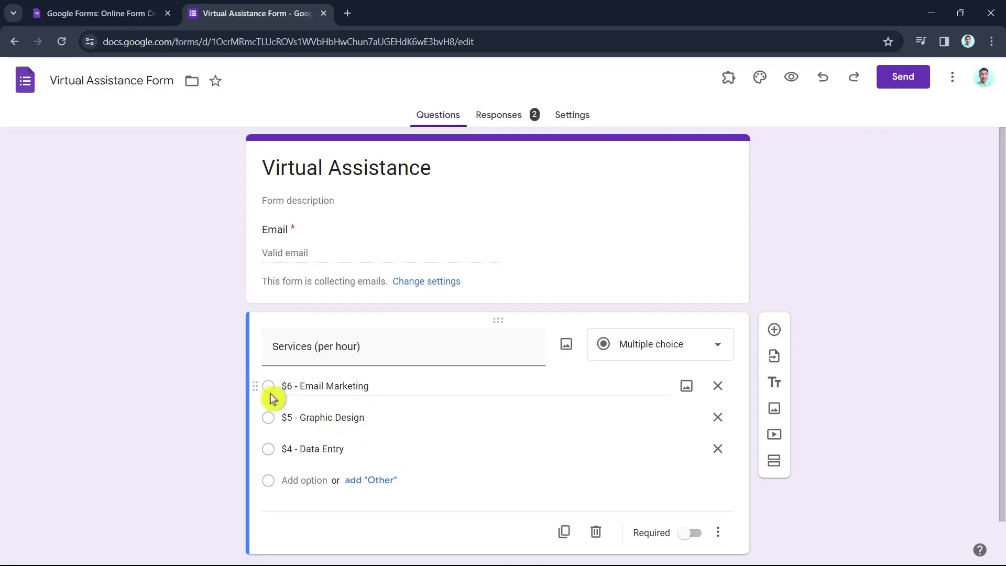
pyautogui.click(270, 396)
pyautogui.click(272, 419)
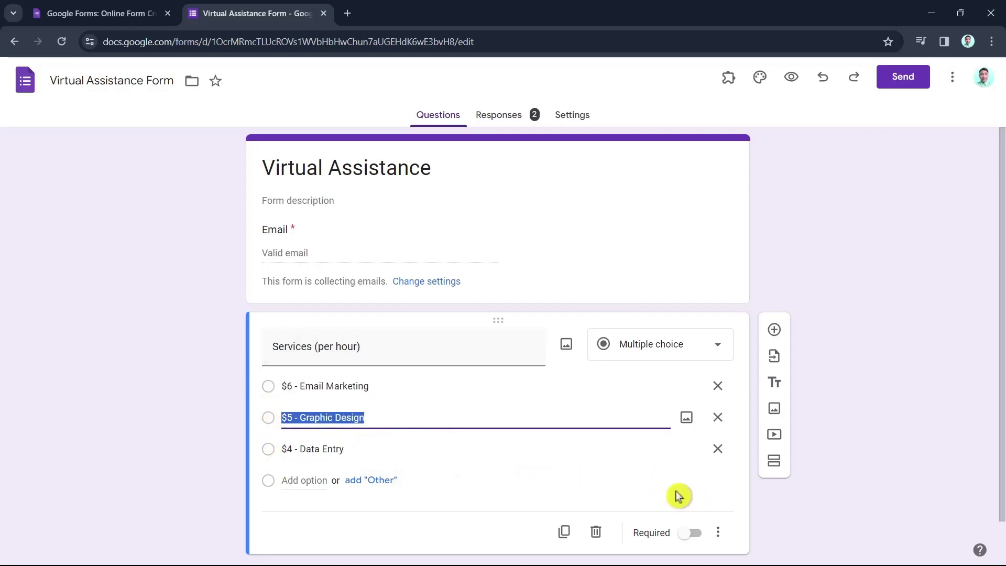
pyautogui.click(898, 79)
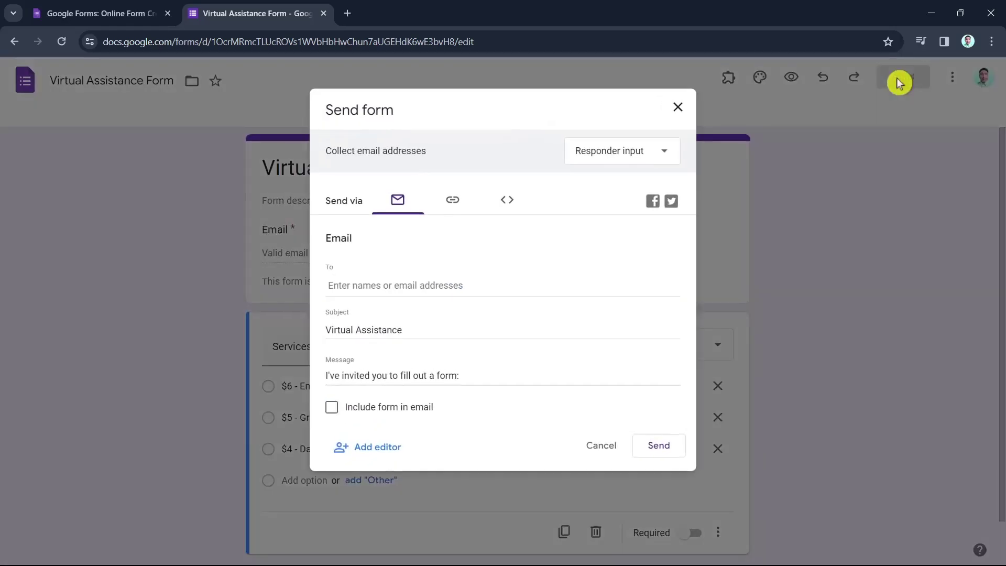
# Copy the form's shortened share link and close the Send form dialog
pyautogui.click(452, 203)
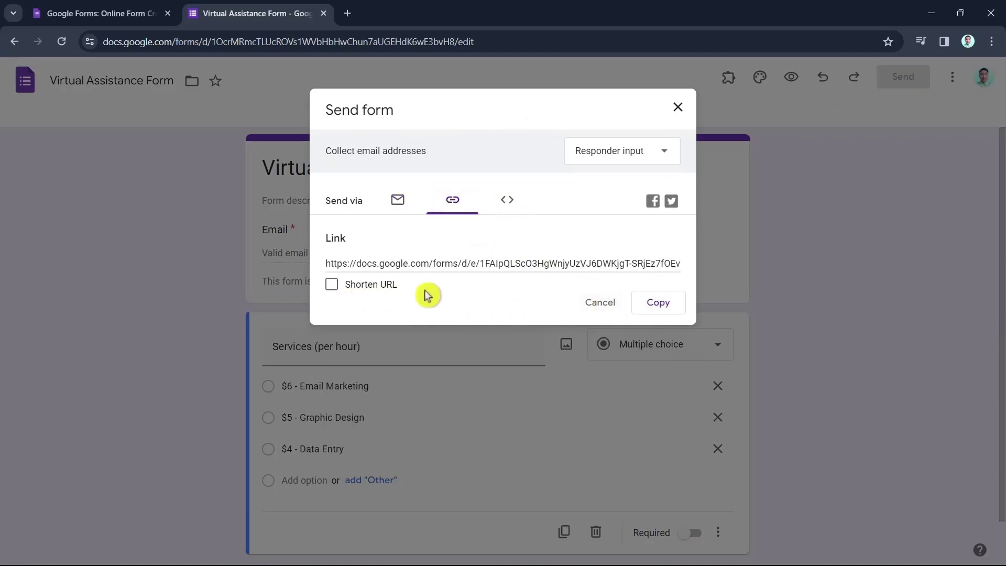
pyautogui.click(664, 310)
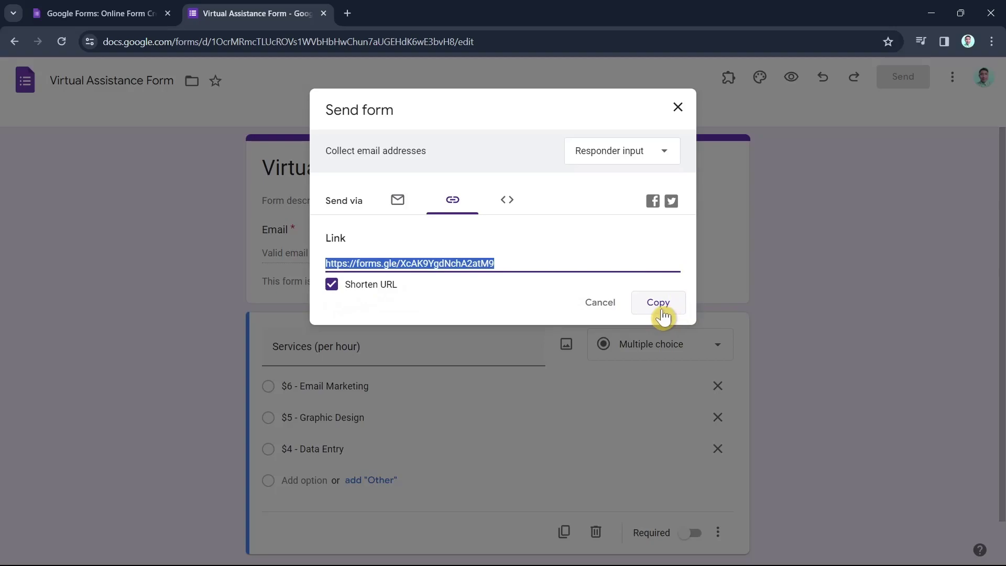
pyautogui.click(662, 314)
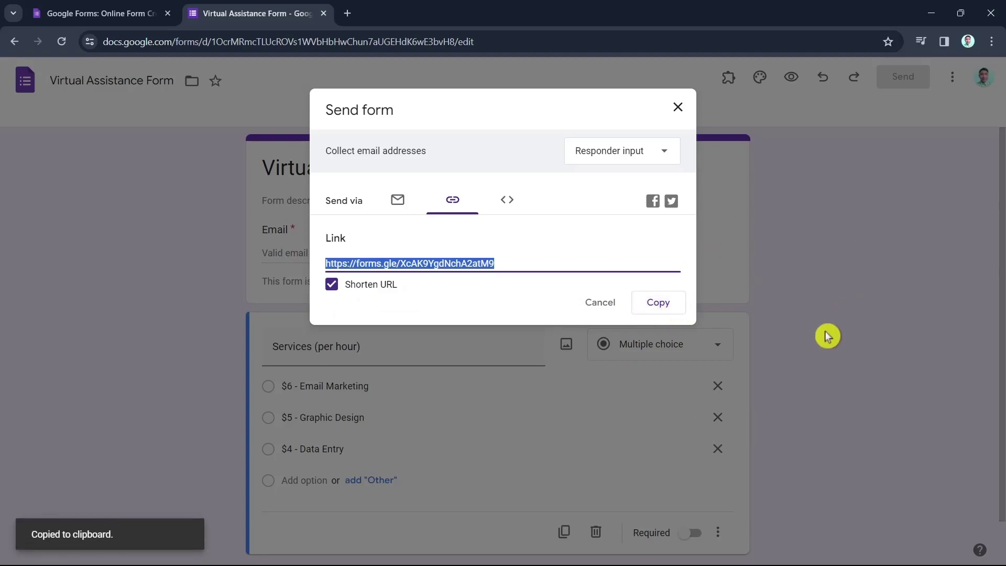
pyautogui.click(675, 110)
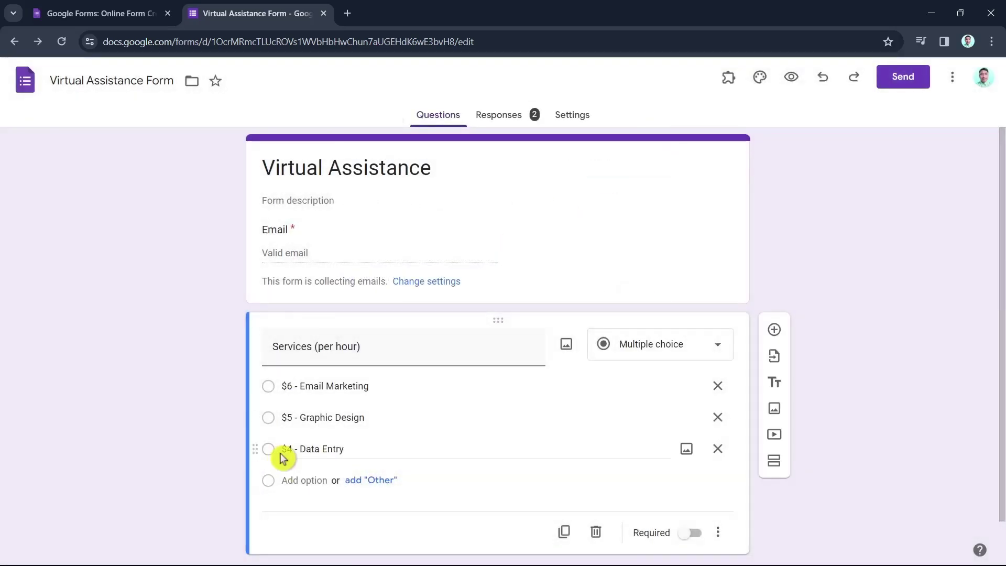
# View the Responses summary with both responder emails and the 50/50 services pie chart
pyautogui.click(510, 120)
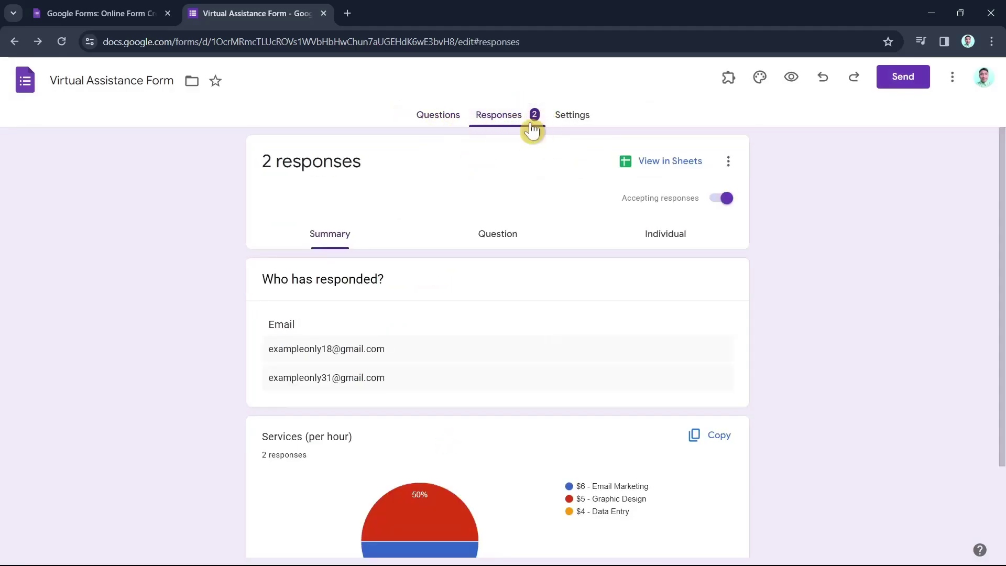
pyautogui.scroll(-2, 565, 361)
pyautogui.scroll(2, 376, 235)
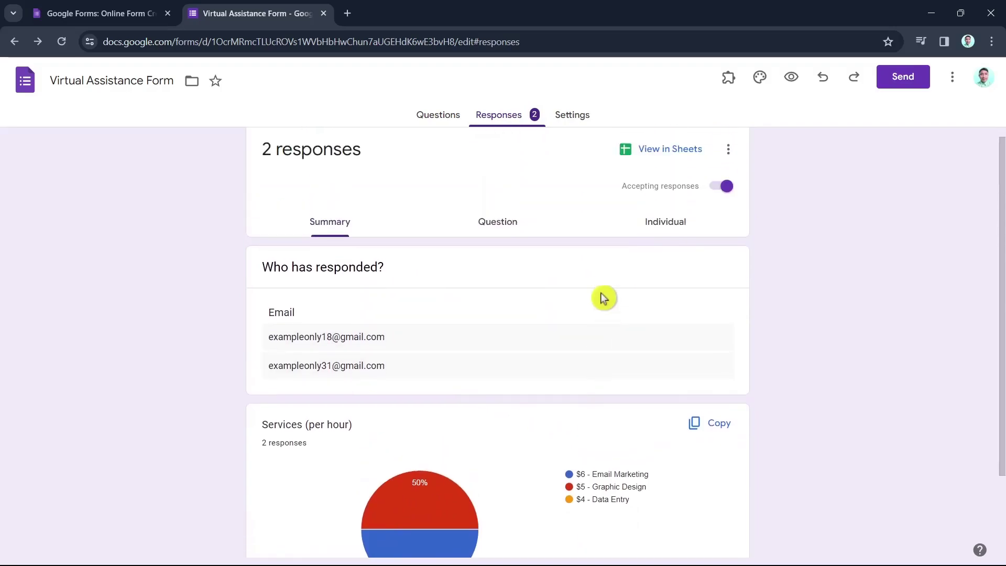
pyautogui.click(325, 290)
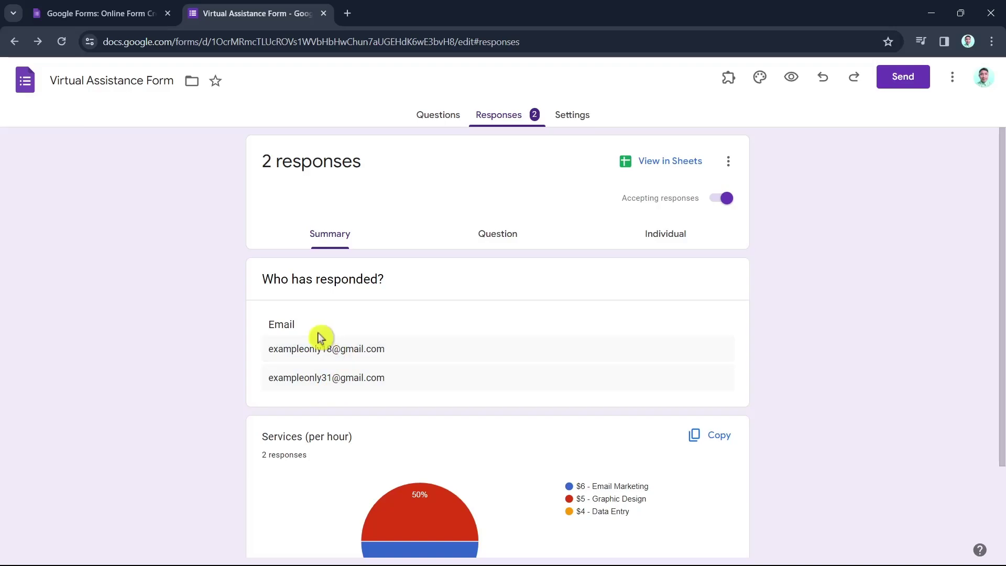
pyautogui.scroll(-2, 503, 377)
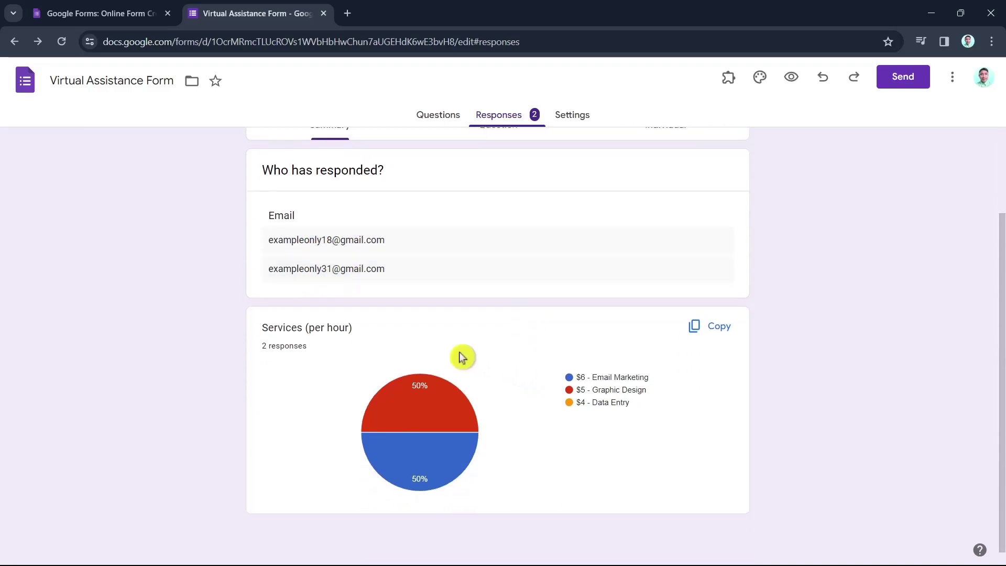
pyautogui.scroll(2, 685, 498)
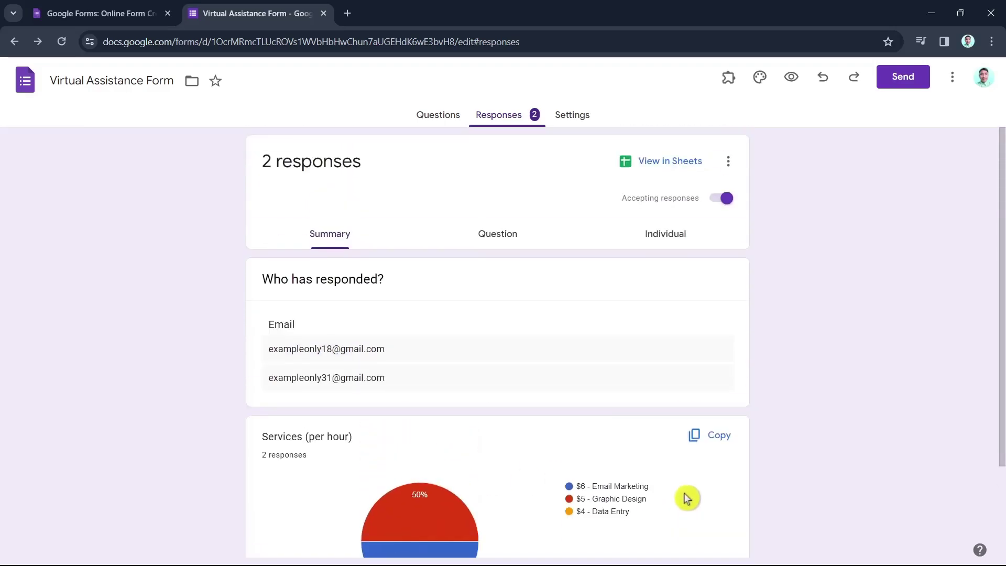
# Show the Question view of the Services (per hour) results
pyautogui.click(499, 236)
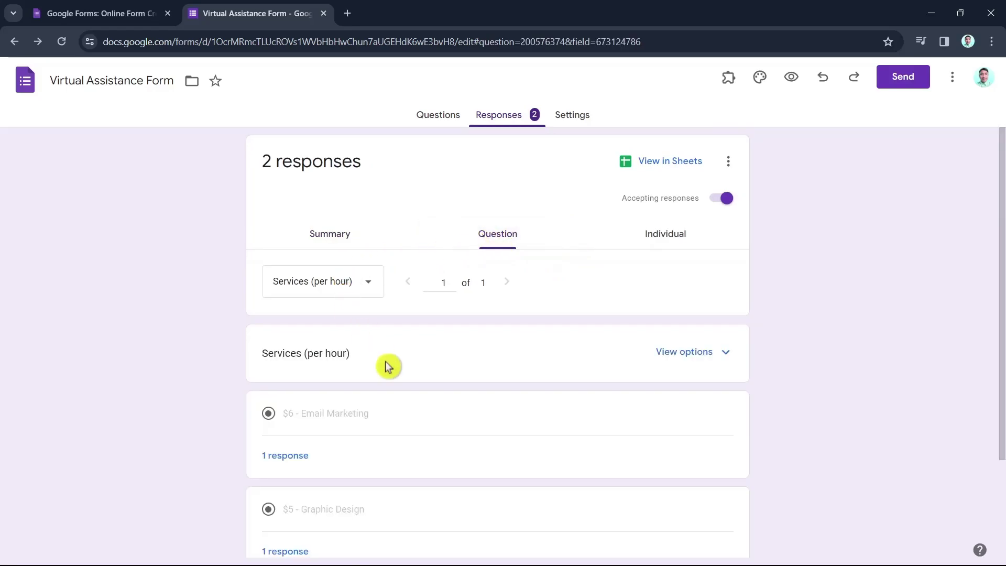
pyautogui.scroll(-2, 478, 457)
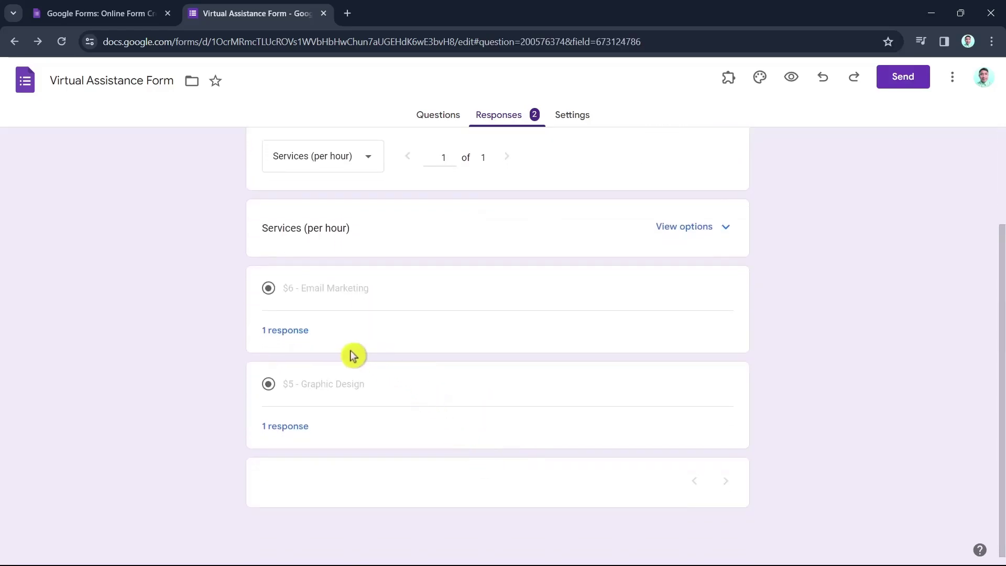
pyautogui.scroll(2, 541, 418)
pyautogui.scroll(-2, 350, 455)
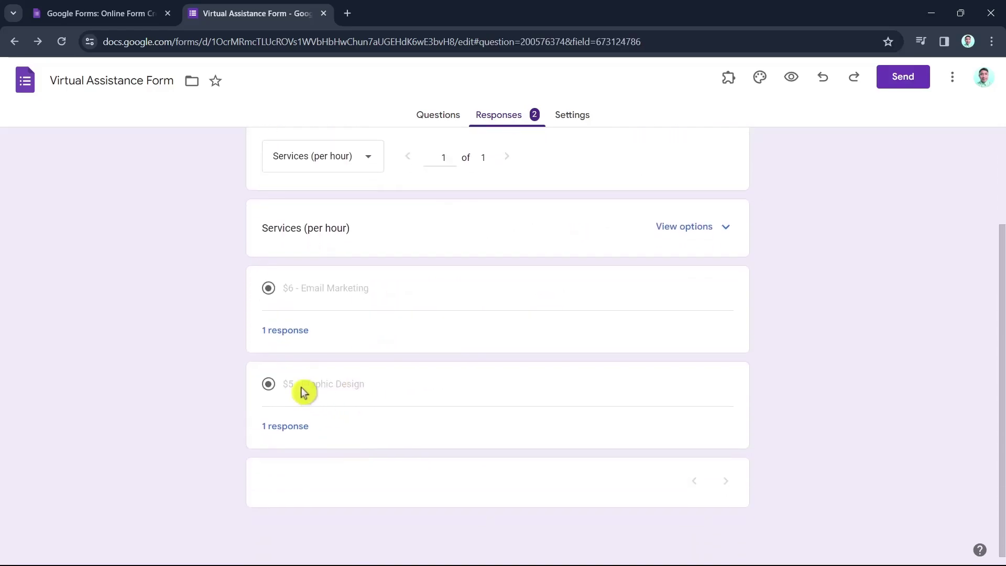
pyautogui.scroll(2, 597, 425)
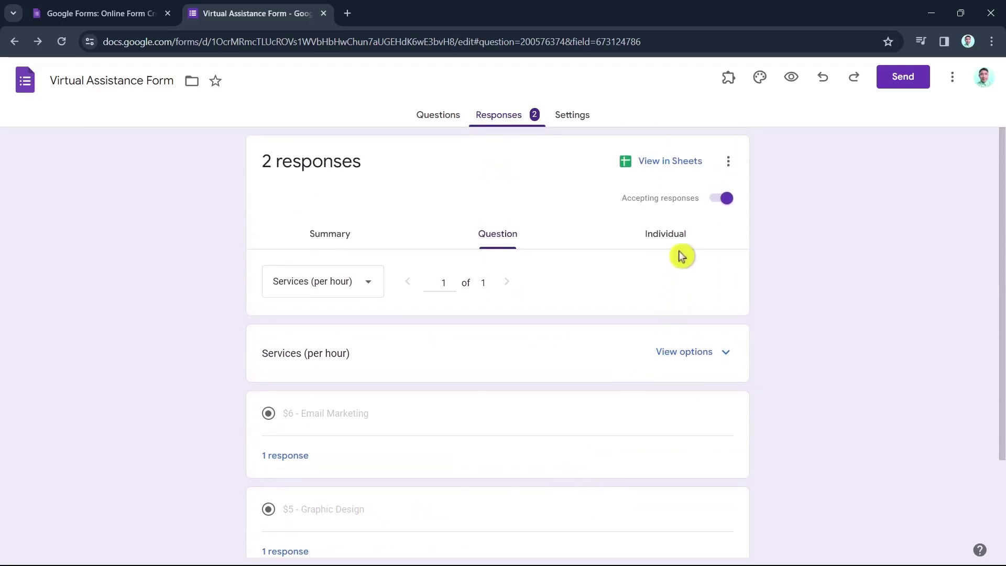
# Switch to the Individual view and review response 1 of 2
pyautogui.click(668, 236)
pyautogui.scroll(-2, 595, 493)
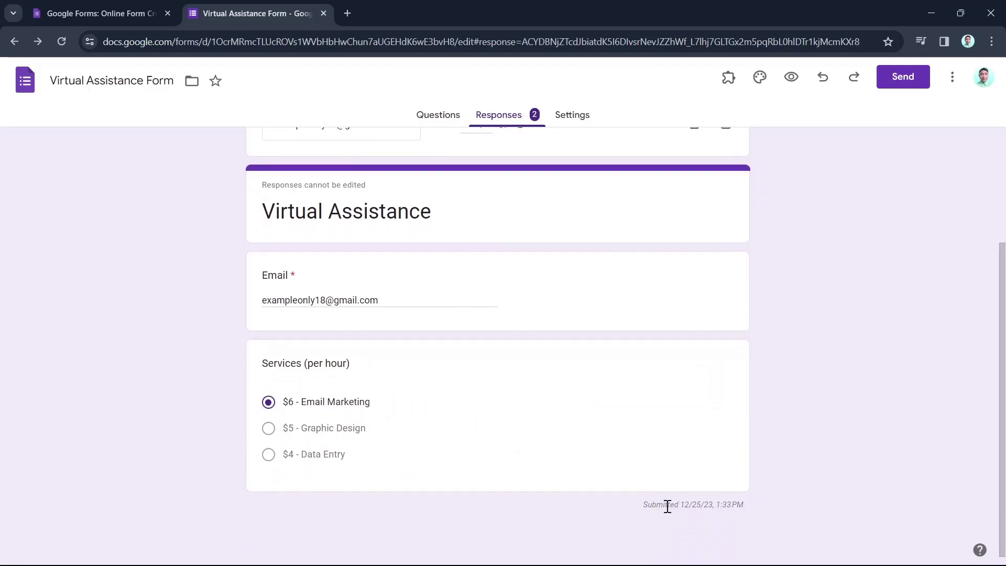
pyautogui.scroll(2, 676, 487)
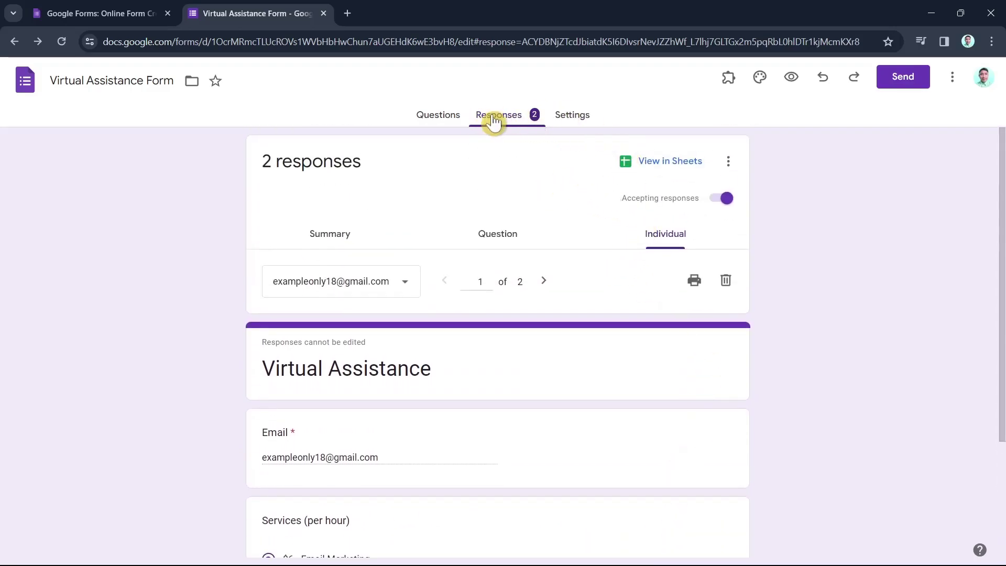